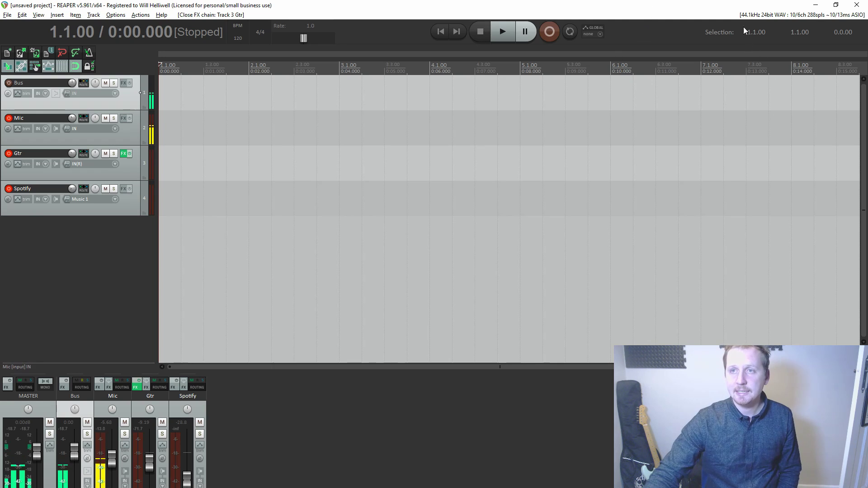
Open the audio device preferences and select Synchronous Audio Router as the driver for the ASIO audio system.
click(775, 15)
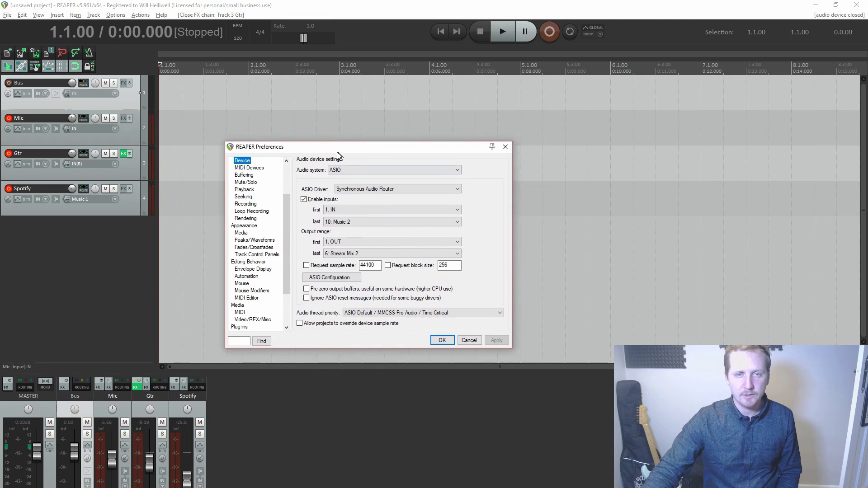
click(366, 169)
click(376, 171)
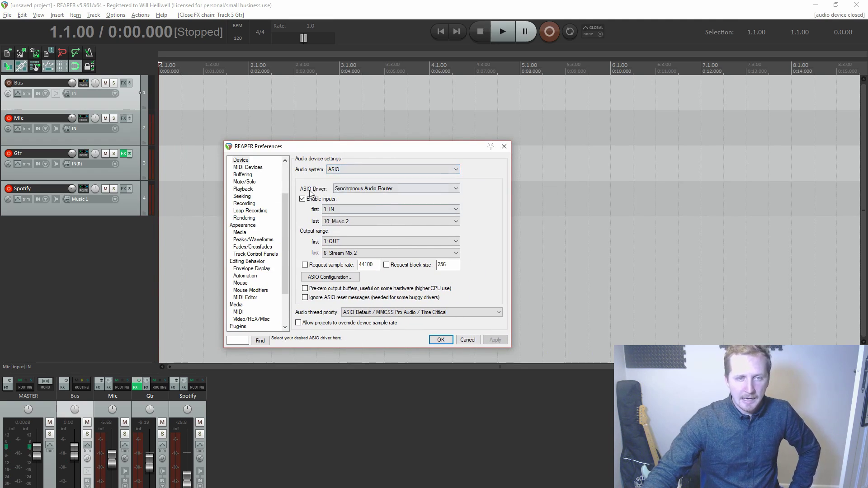
click(381, 189)
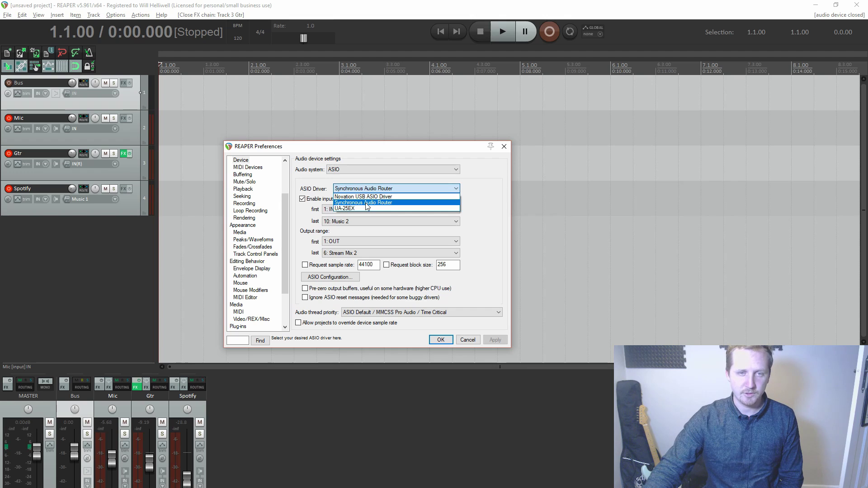
click(365, 203)
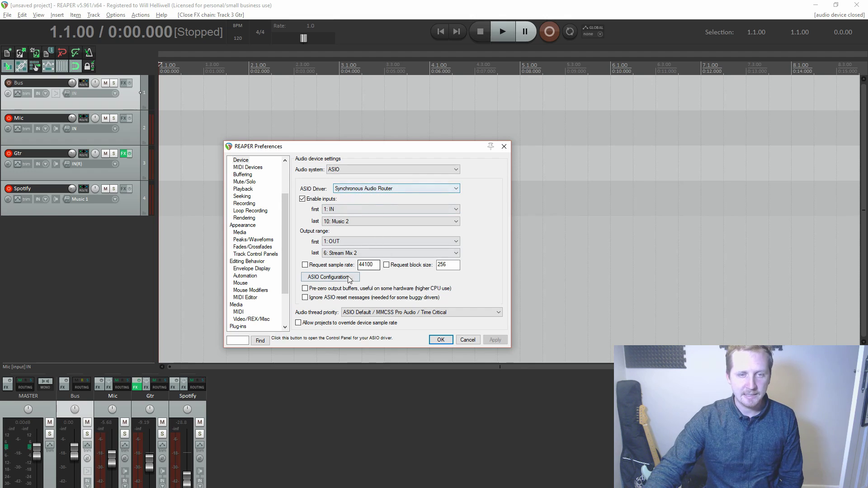
Review the Synchronous Audio Router configuration, including the hardware interface choices, Windows audio devices and per-application routing rules.
click(323, 278)
click(442, 236)
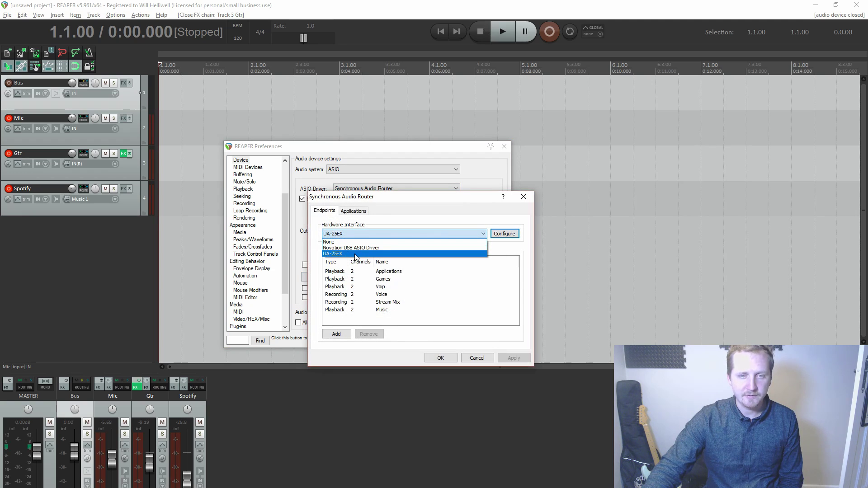
click(527, 256)
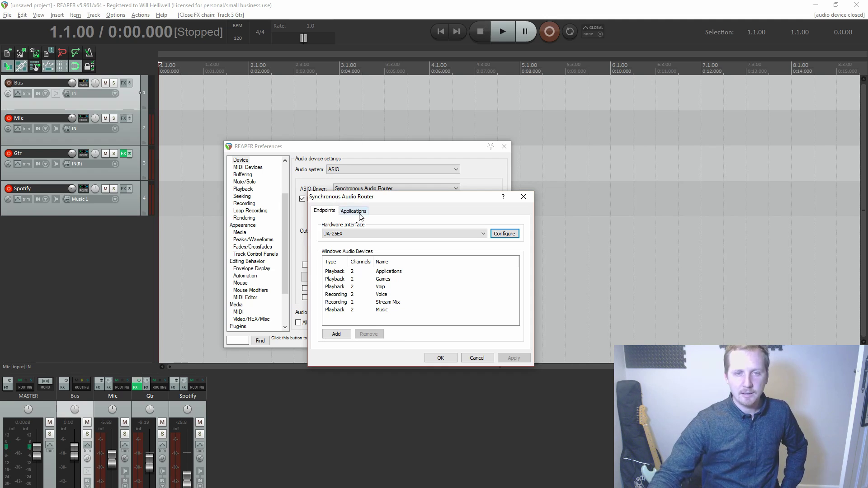
click(354, 211)
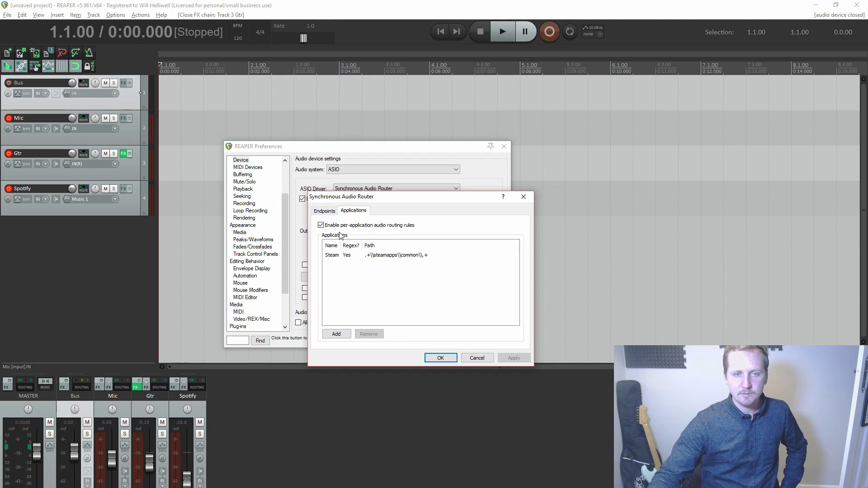
click(325, 211)
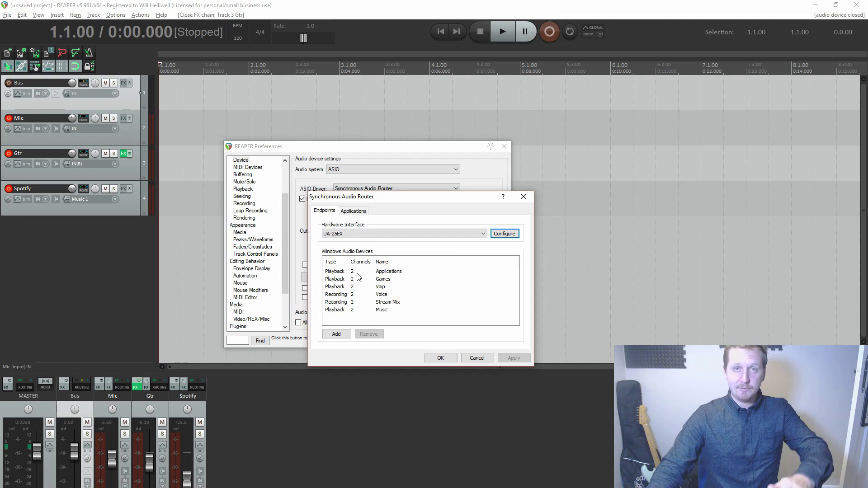
click(440, 358)
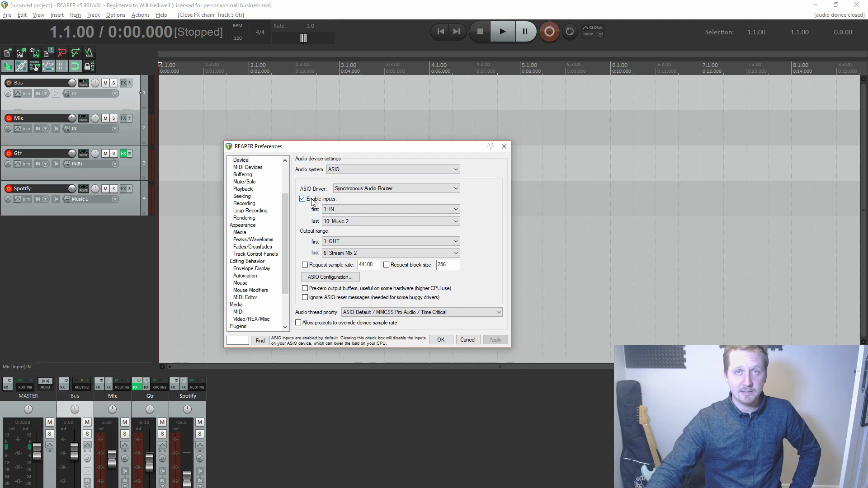
Review the channels available as first and last for both the enabled inputs and the output range.
click(382, 210)
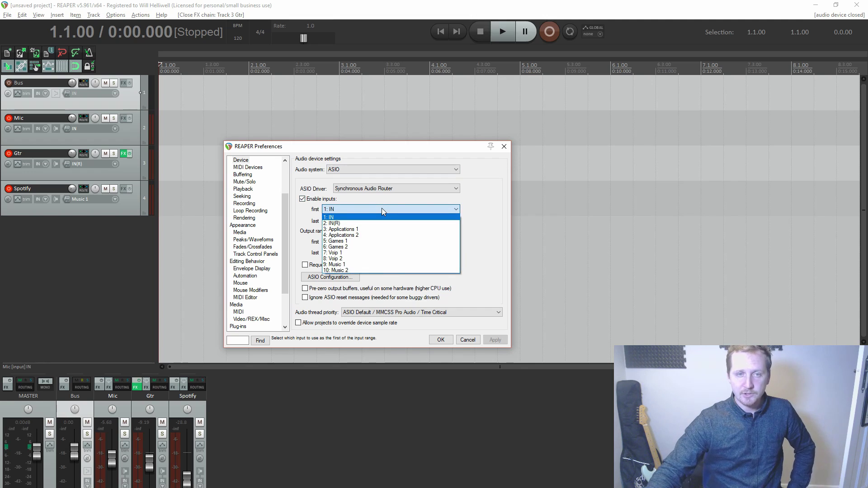
click(342, 208)
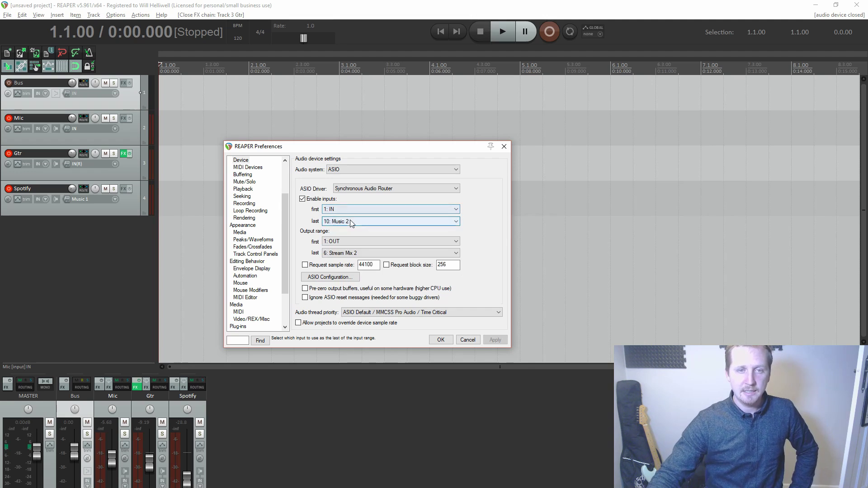
click(350, 221)
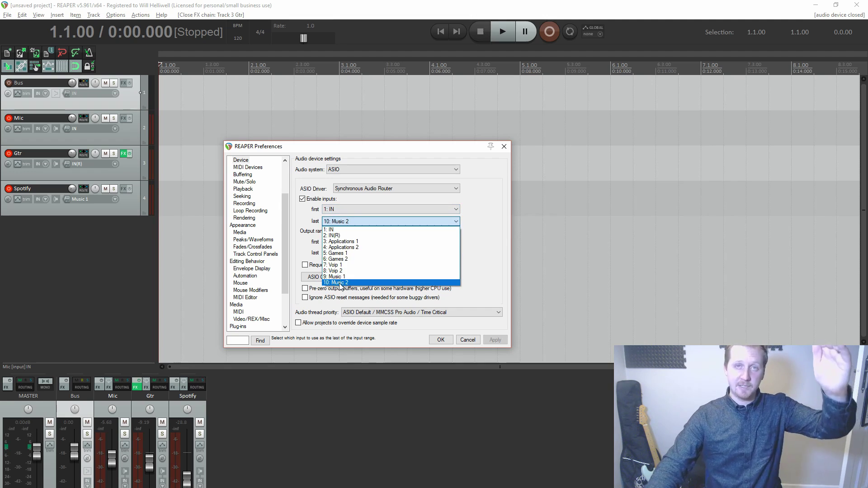
click(381, 221)
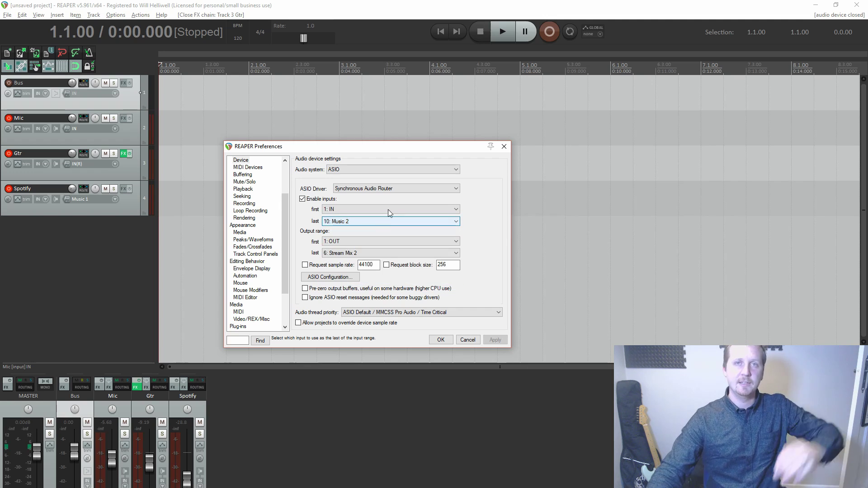
click(379, 242)
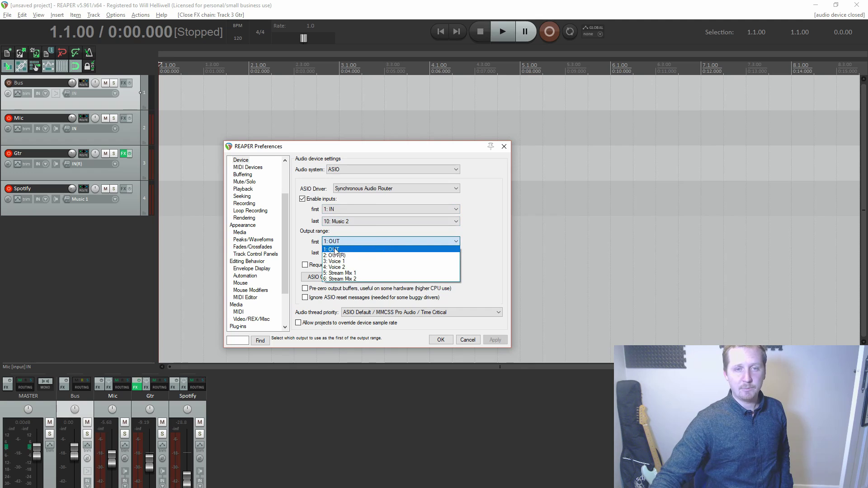
click(361, 248)
click(361, 253)
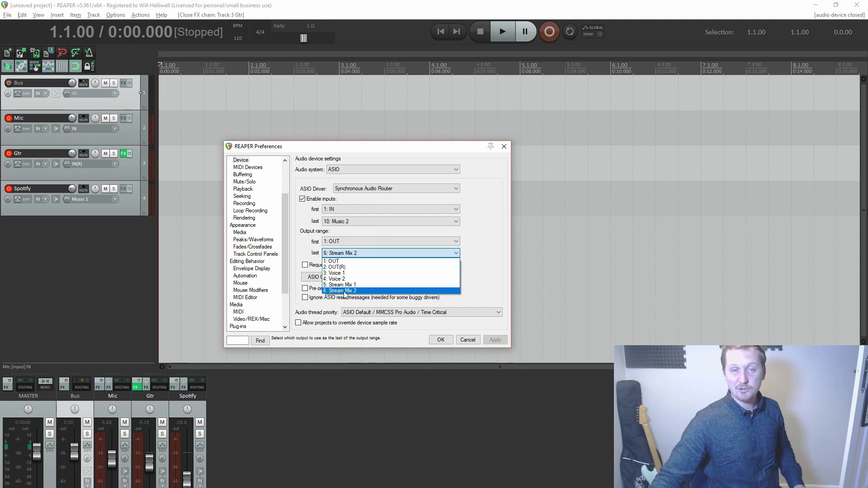
click(441, 245)
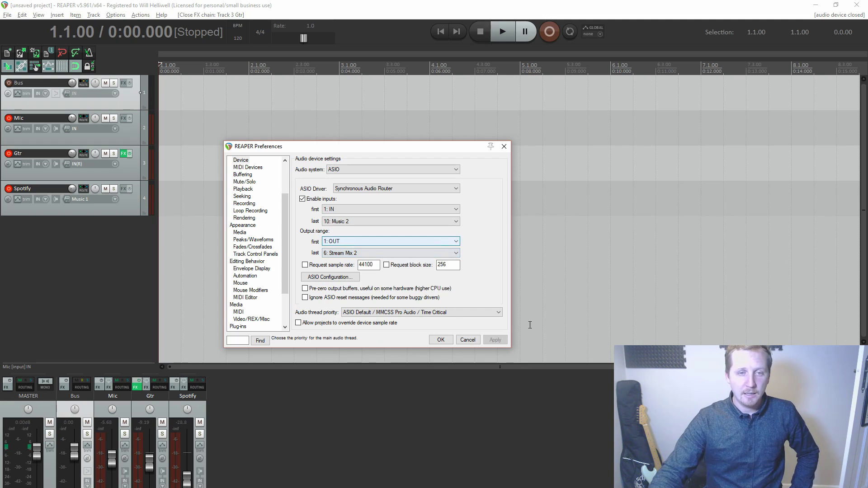
Reopen the ASIO driver configuration, dismiss it without changes, and accept the audio device preferences.
click(336, 278)
click(476, 356)
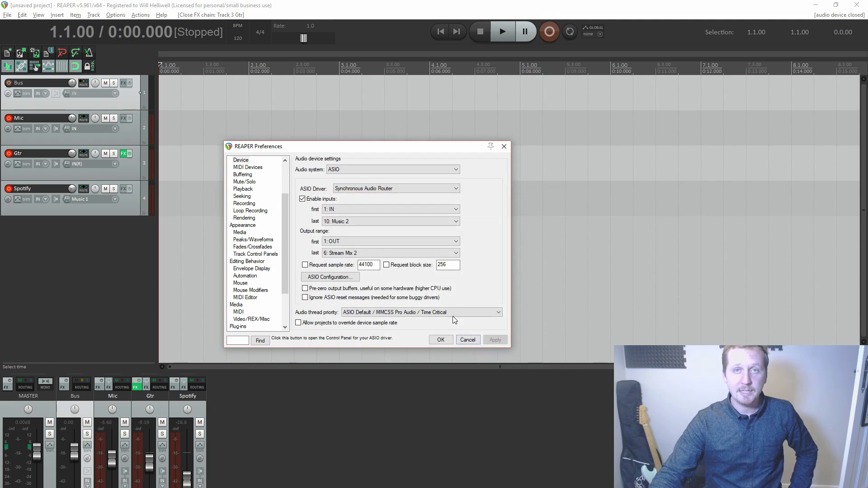
click(441, 340)
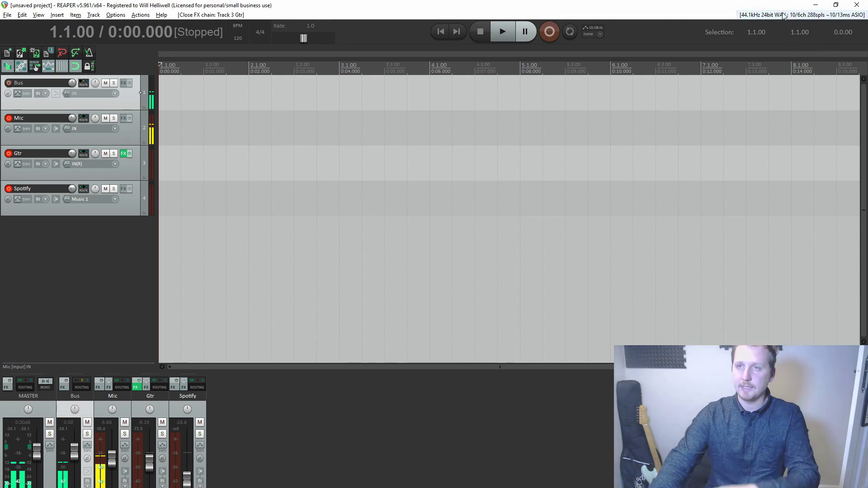
Add a new track, place it between the Gtr and Spotify tracks, and name it Guitar 2.
key(ctrl+z)
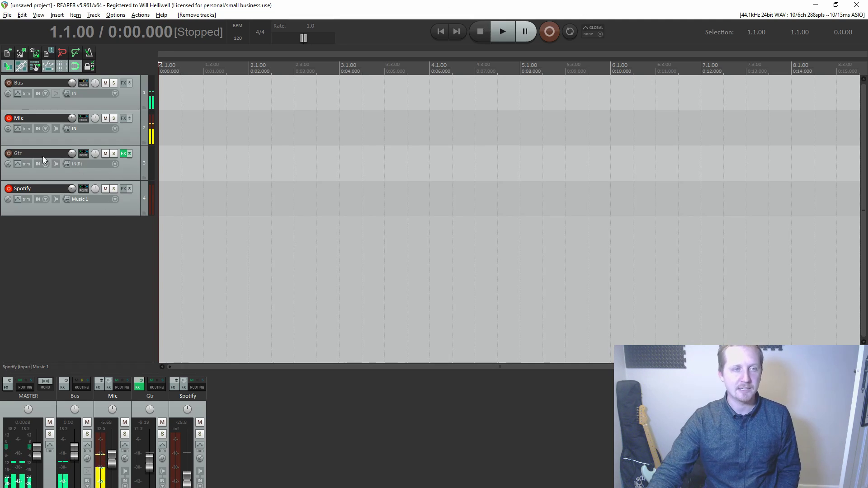
click(122, 211)
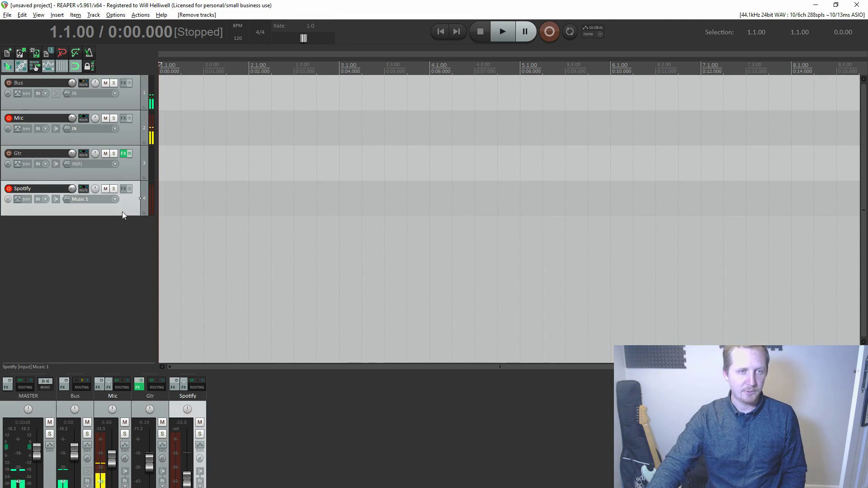
click(72, 257)
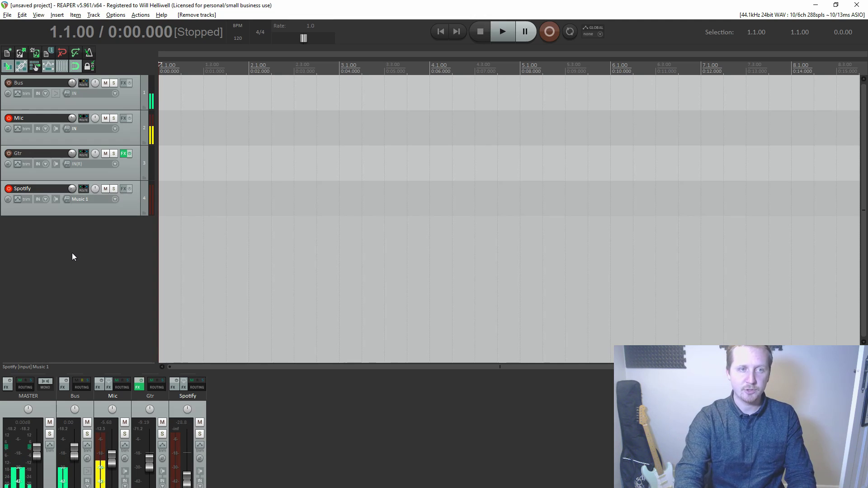
double_click(73, 257)
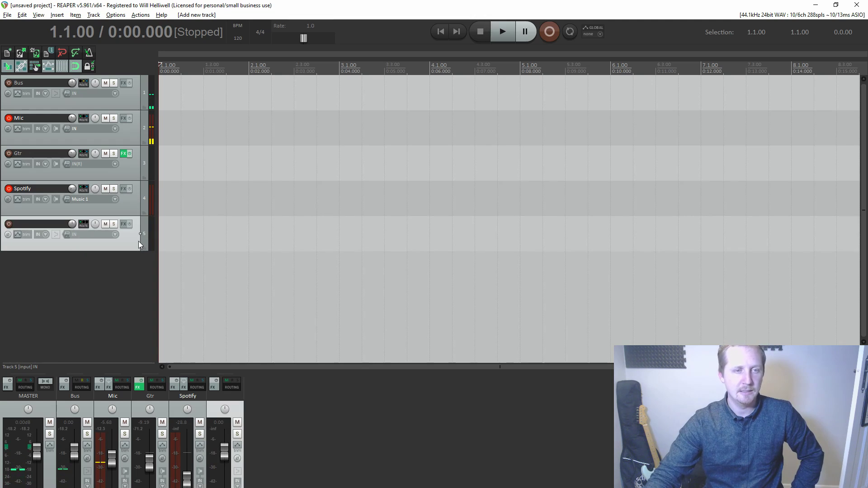
drag(138, 240, 135, 178)
double_click(25, 189)
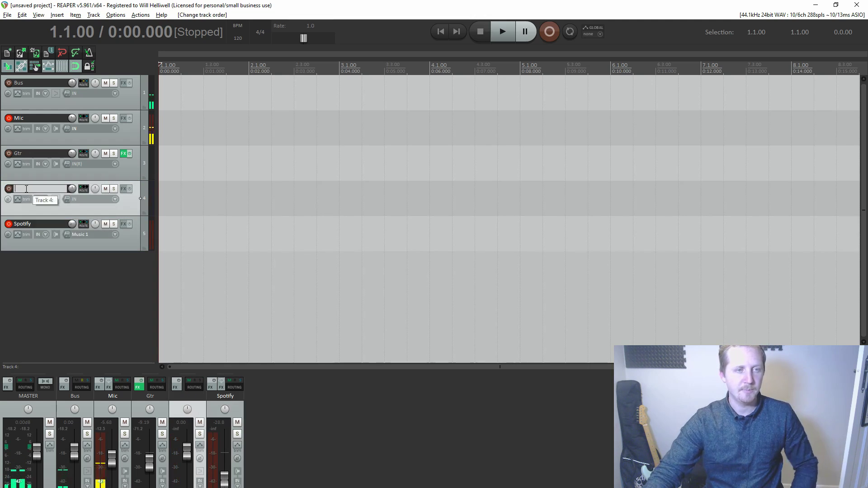
text(Guitar 2)
key(Return)
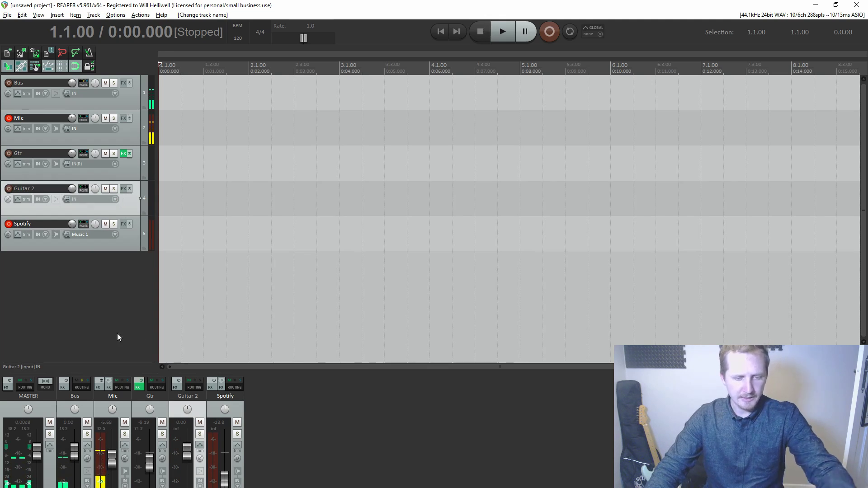
Set the Guitar 2 track to mono input IN(R) with record monitoring on, and arm it for recording.
click(115, 200)
mouse_move(140, 210)
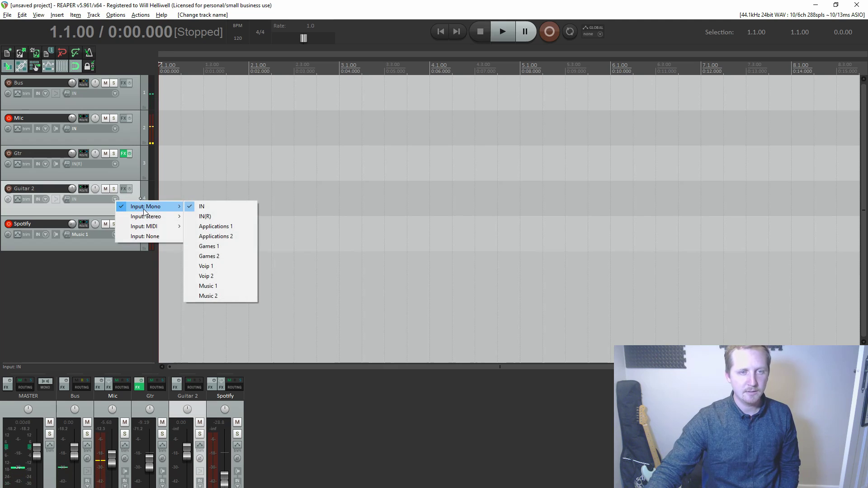
click(210, 216)
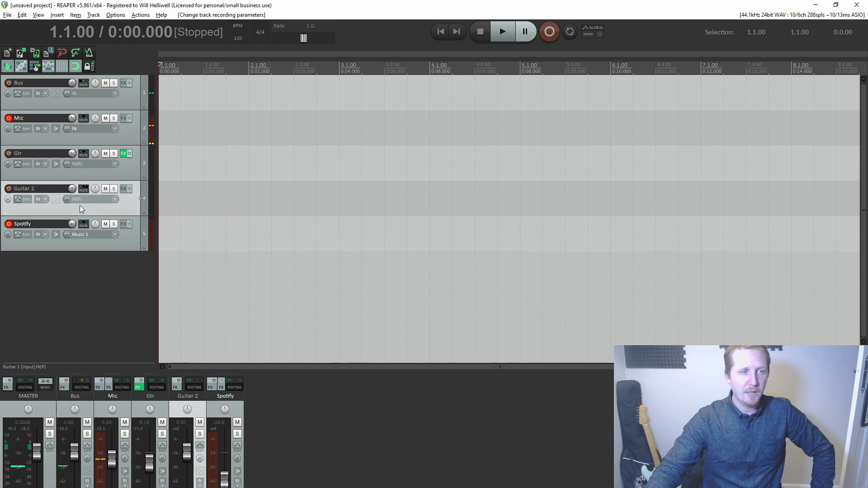
click(56, 199)
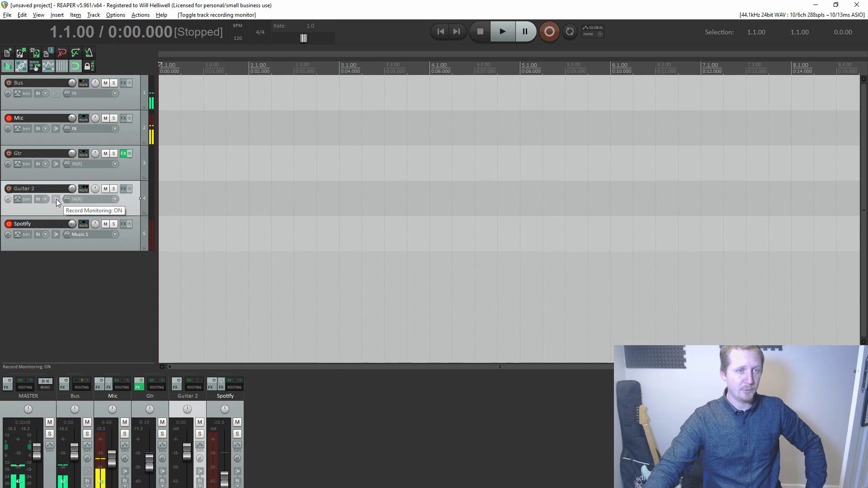
click(9, 190)
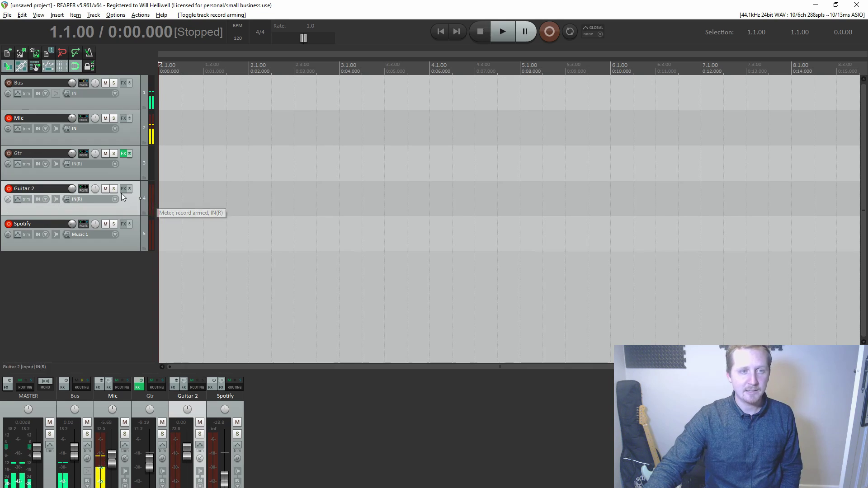
Add the BIAS FX (PositiveGrid) VST plugin to the Guitar 2 track and move its window clear of the track controls.
click(122, 189)
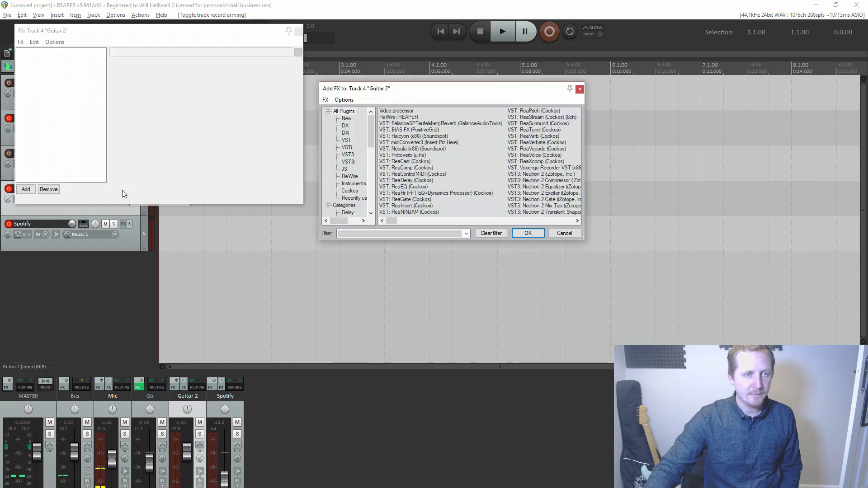
double_click(419, 130)
drag(294, 36, 459, 57)
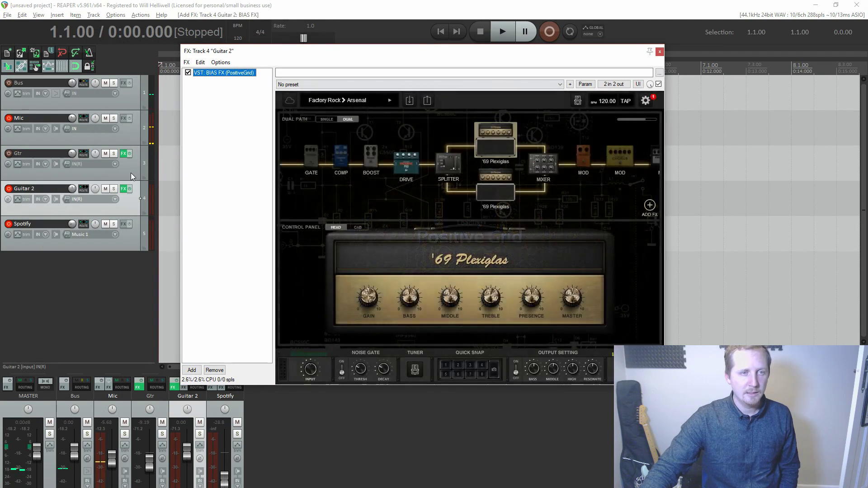
Load the John Mayer Rig preset from Bank 1 in BIAS FX and close the effects window.
click(319, 100)
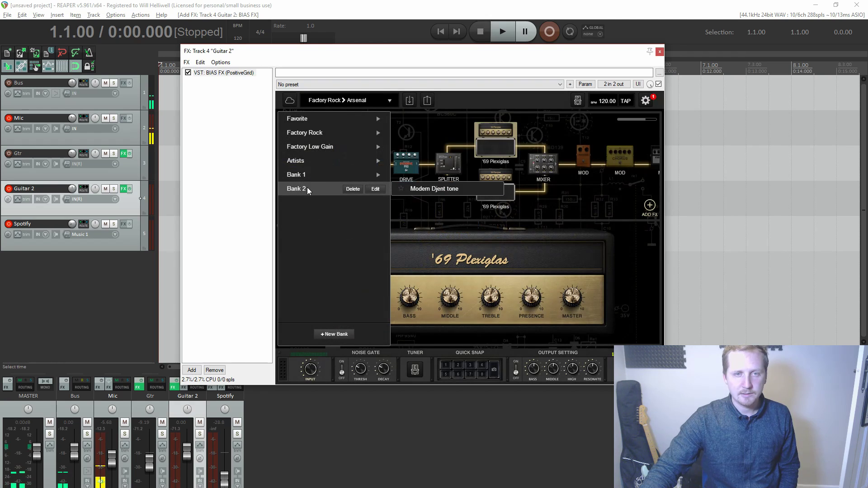
mouse_move(325, 176)
click(427, 175)
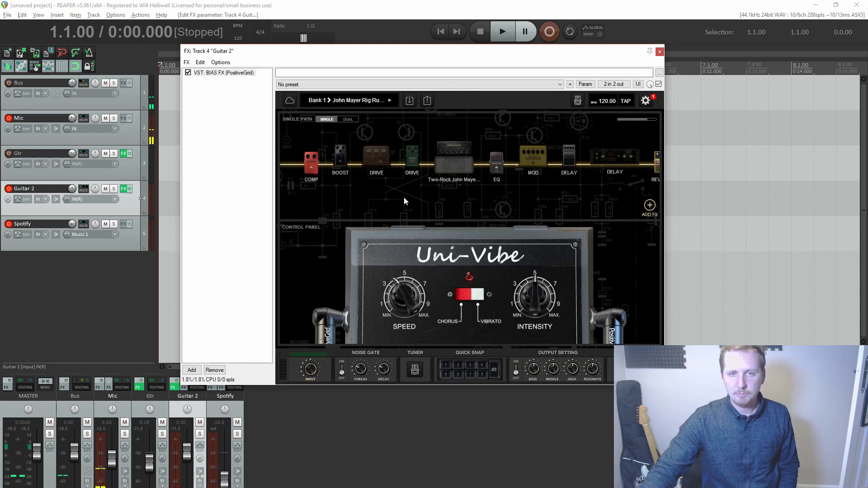
click(660, 53)
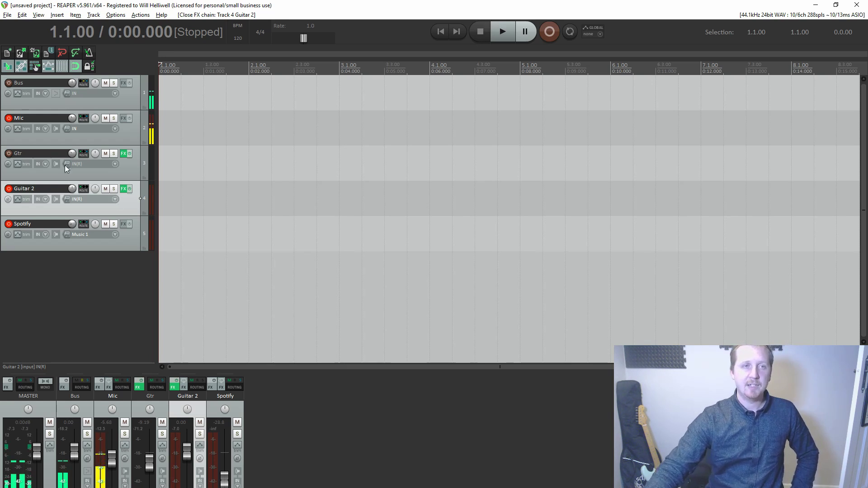
Examine the Bus track's routing, including the available hardware outputs and the tracks offered as receives.
click(132, 104)
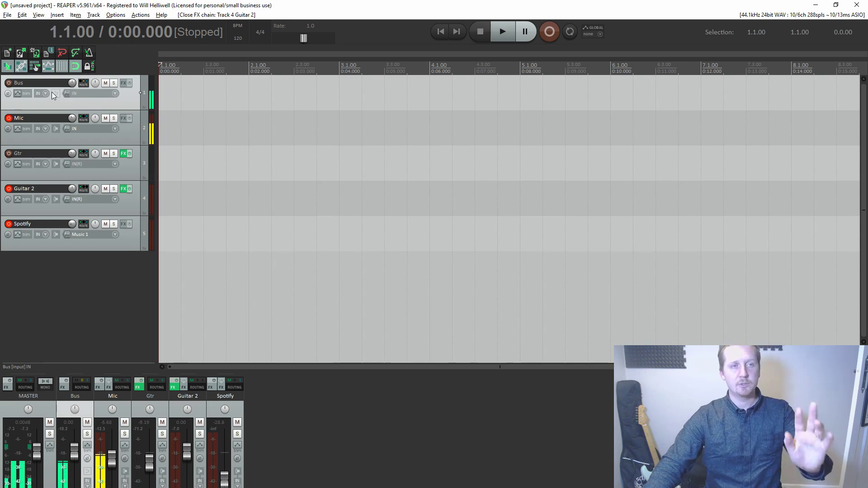
click(82, 83)
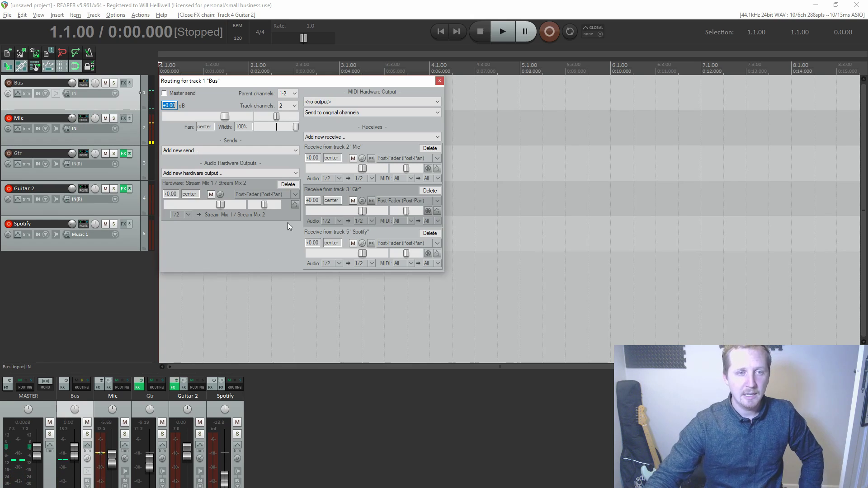
click(234, 173)
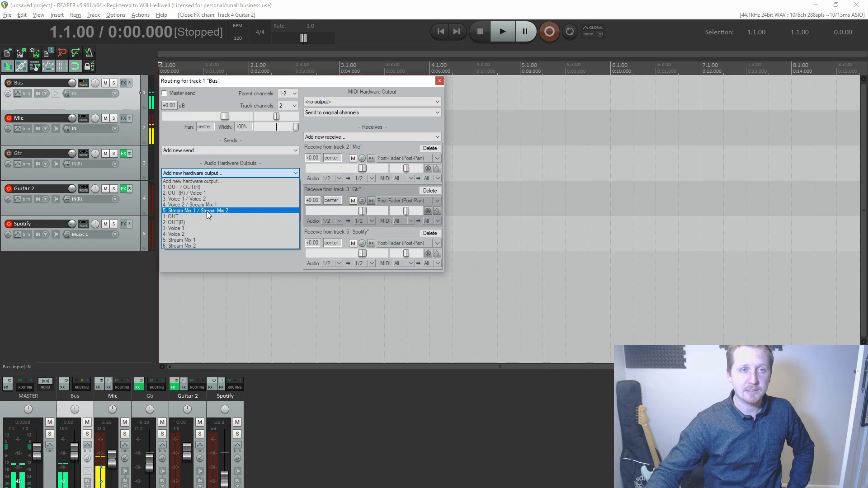
click(195, 81)
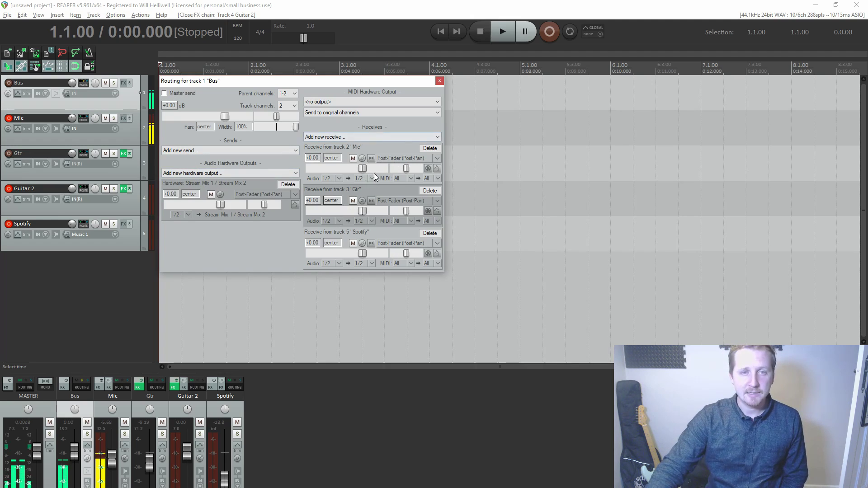
click(385, 138)
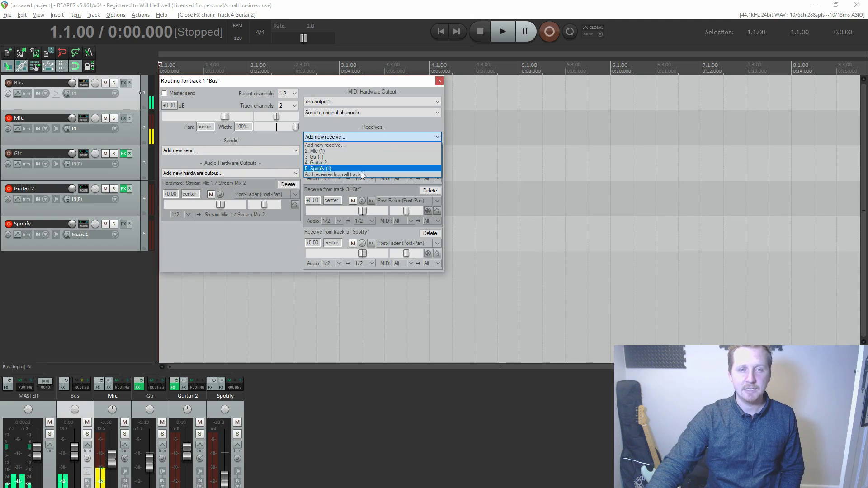
click(383, 132)
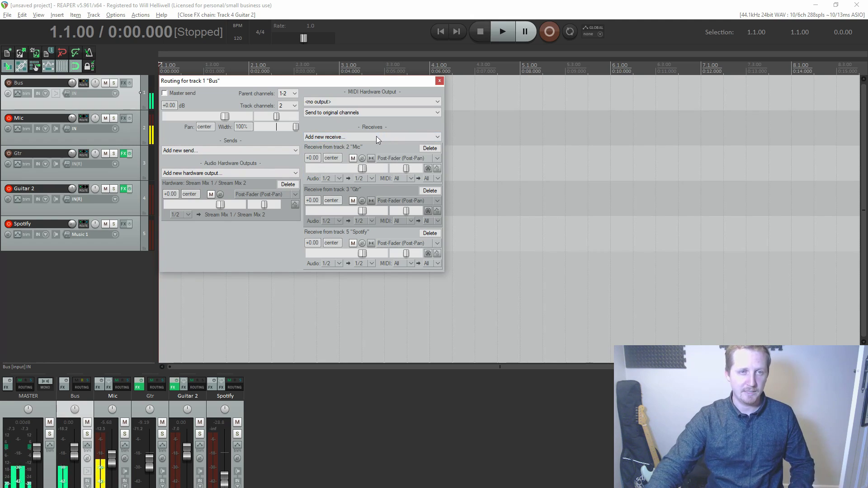
Try adding receives from all tracks to the Bus track, close its routing window and undo the addition.
click(378, 134)
click(334, 172)
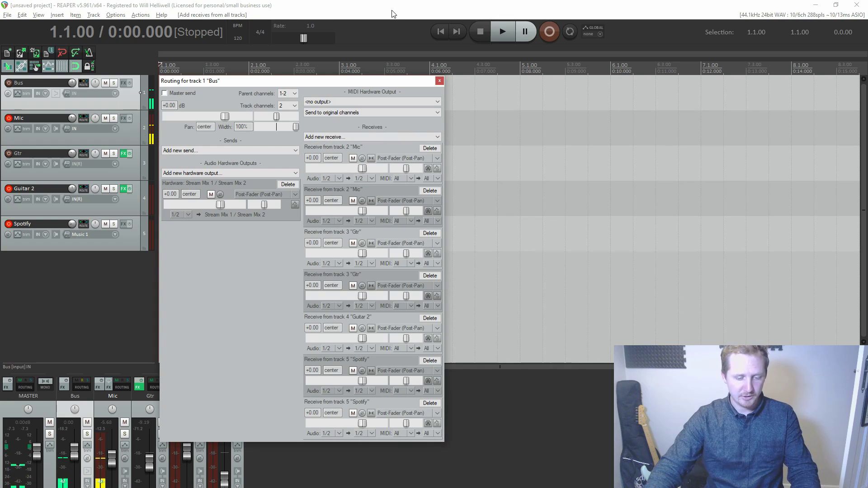
key(Escape)
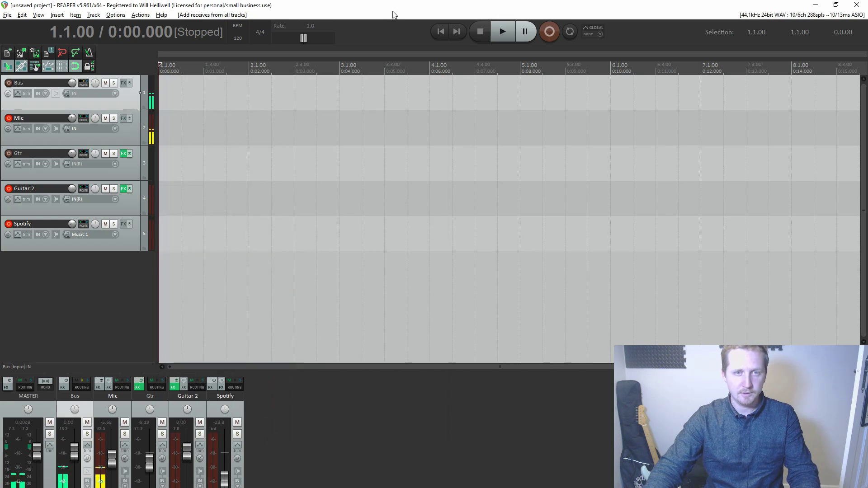
key(ctrl+z)
Review the Bus track's existing receives against the individual tracks that can be added.
click(84, 83)
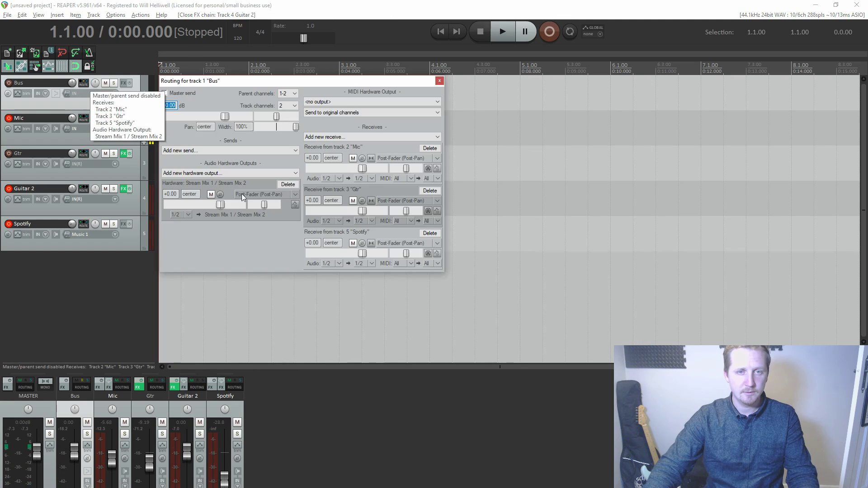
click(399, 138)
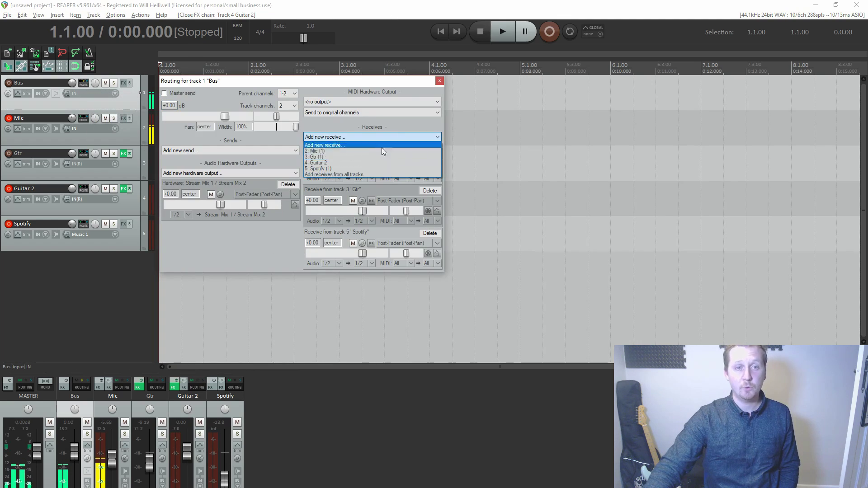
key(Down)
key(Return)
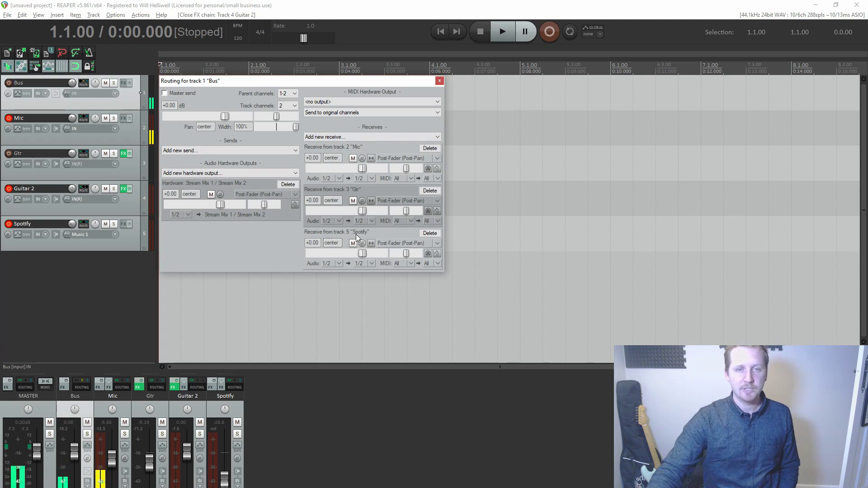
Delete the Guitar 2 track and arm the Gtr track for recording.
click(128, 203)
key(Delete)
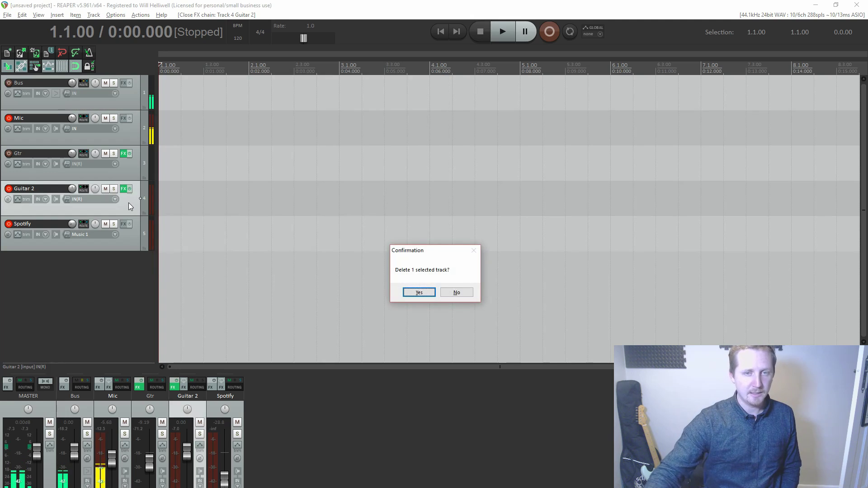
click(419, 292)
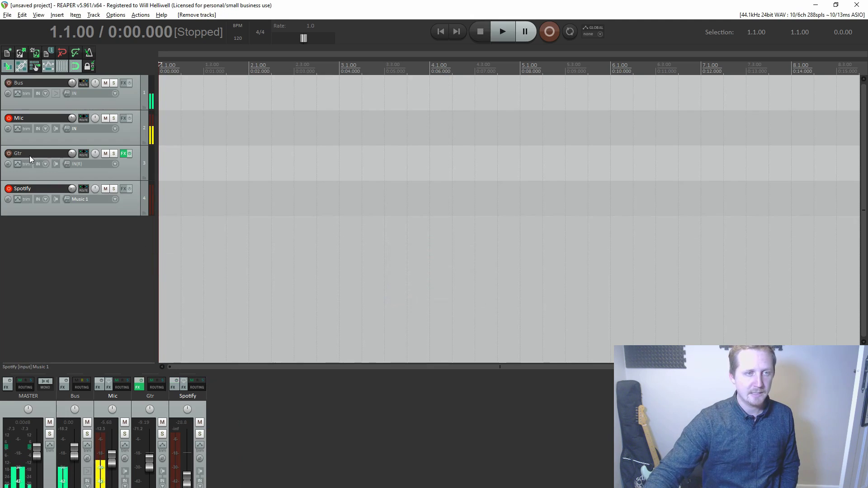
click(8, 154)
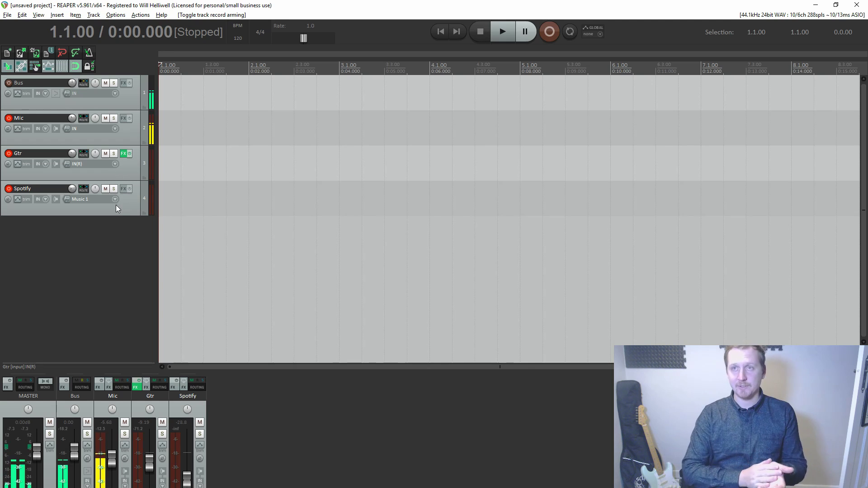
Check the ASIO driver and channel ranges in the audio device preferences, and the Bus track's hardware output and receives.
click(780, 15)
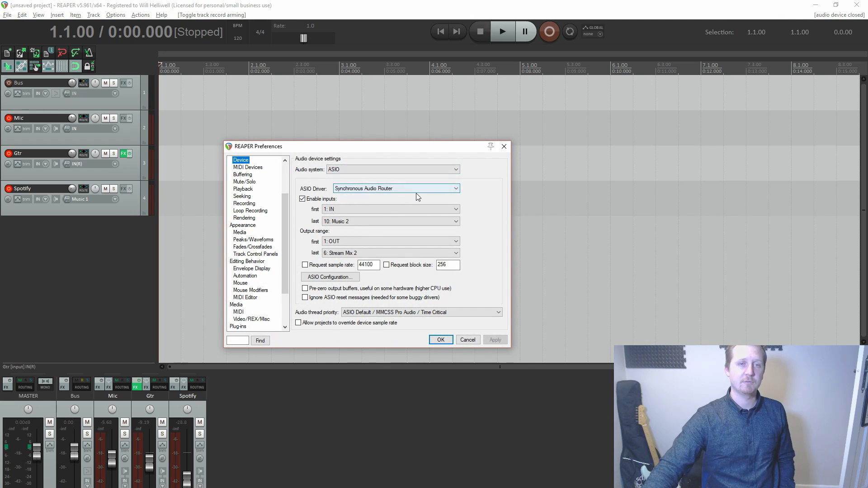
click(449, 342)
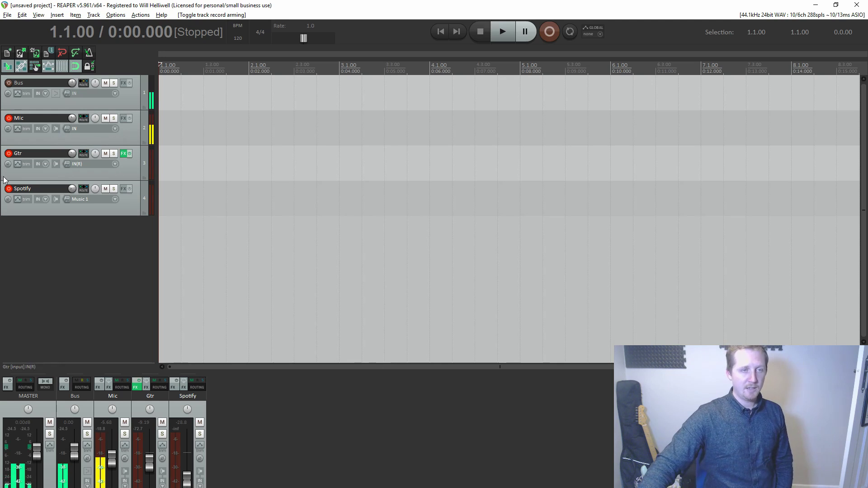
click(84, 83)
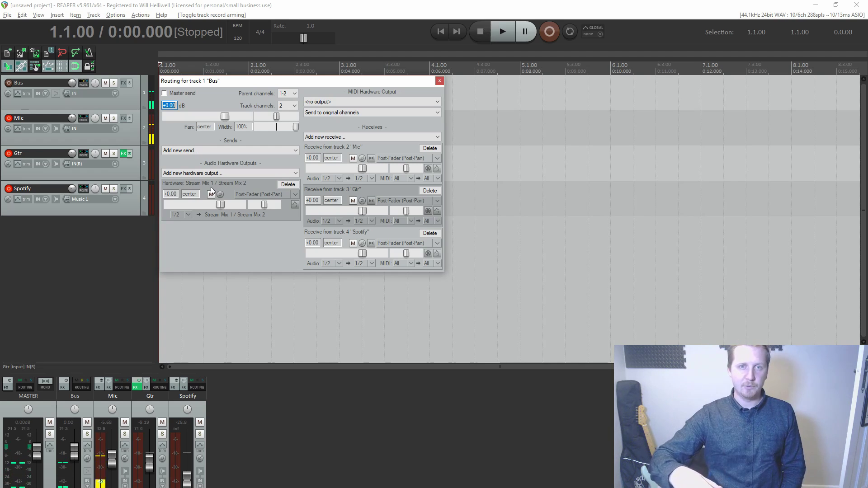
click(90, 268)
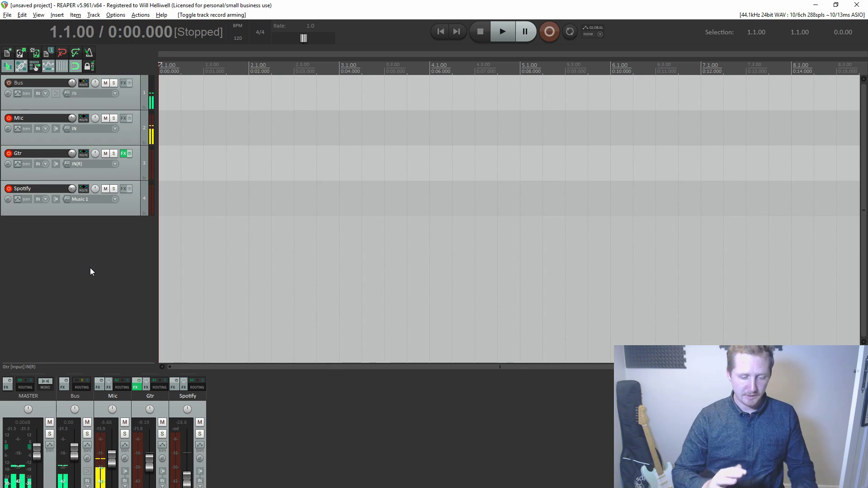
Launch Skype and open its settings.
key(super)
text(sky)
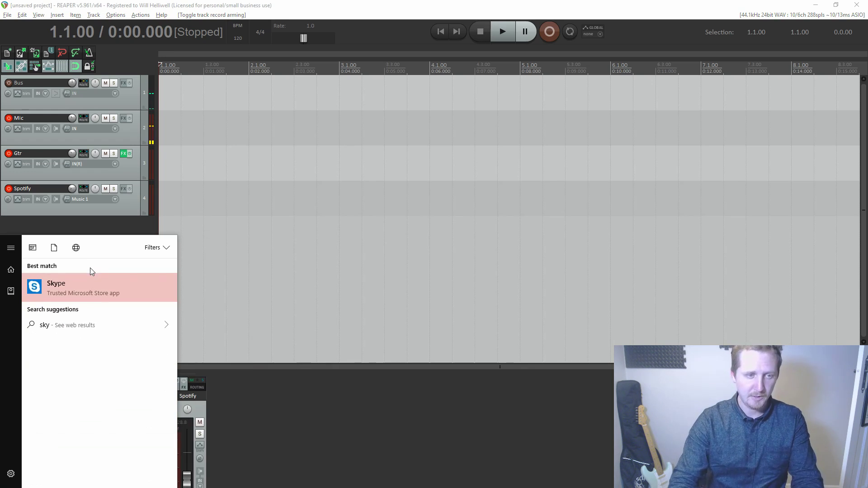
key(Return)
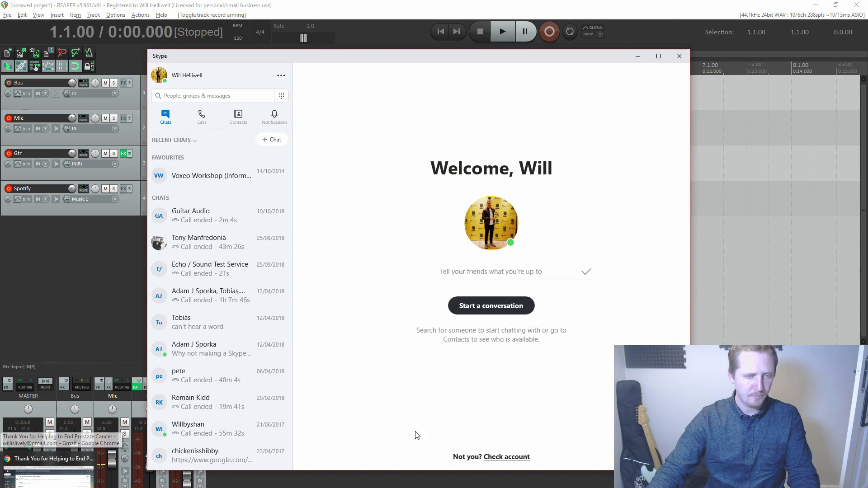
click(281, 76)
click(255, 94)
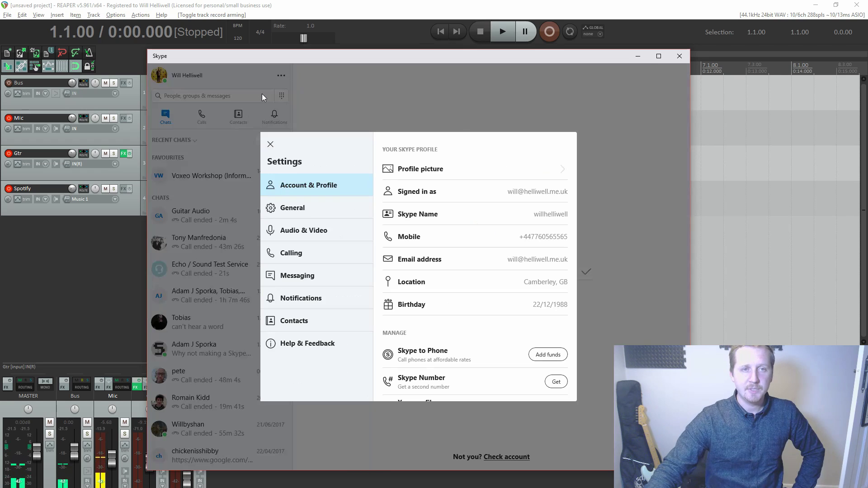
Check the microphone devices offered in Skype's Audio & Video settings, keep Stream Mix (Synchronous Audio Router), and close Skype.
click(310, 237)
scroll(465, 300, down, 2)
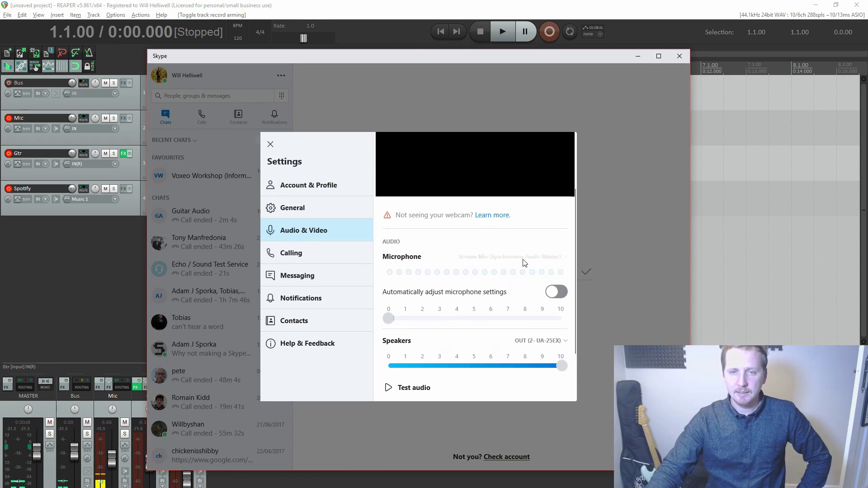
click(524, 259)
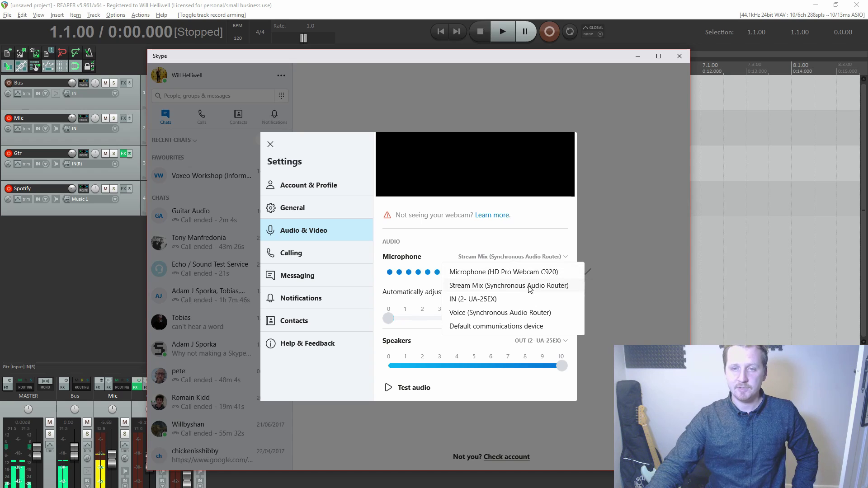
click(530, 253)
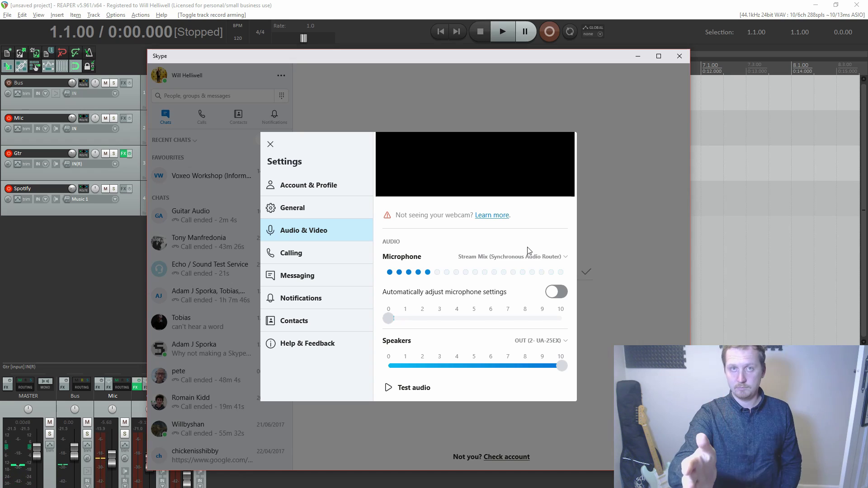
click(679, 56)
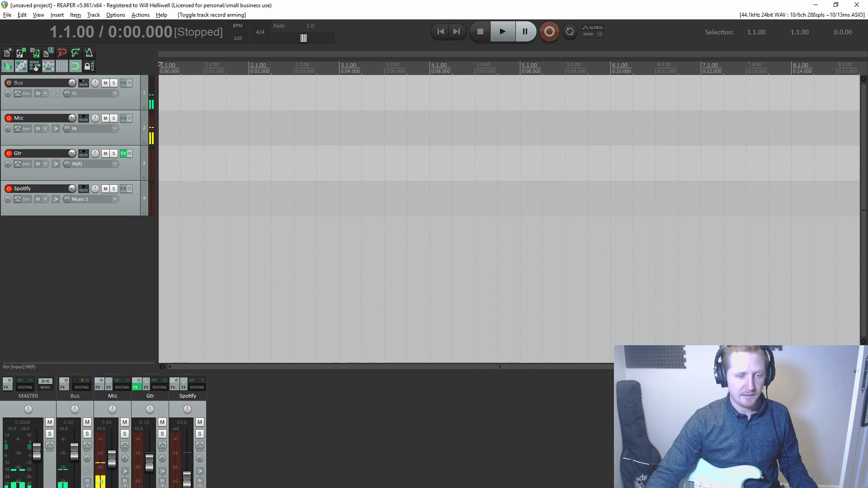
Switch to Spotify, start playing Stuck on the puzzle, and return to REAPER.
key(alt+Tab)
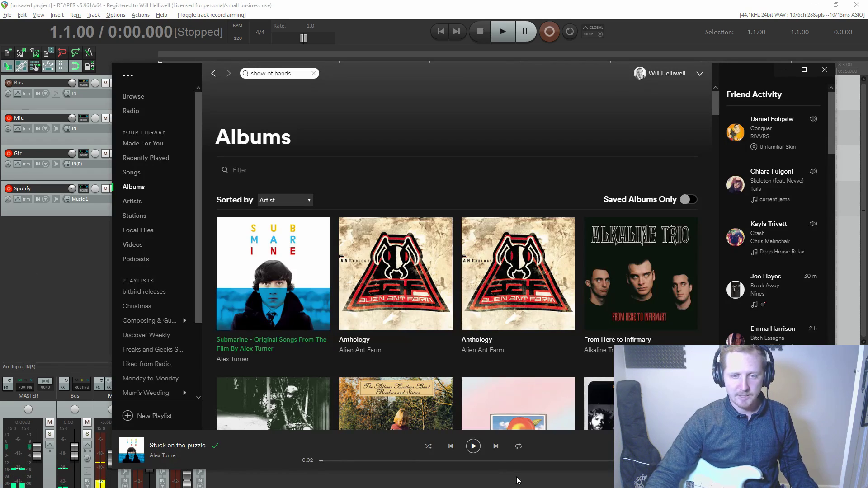
click(473, 446)
click(72, 300)
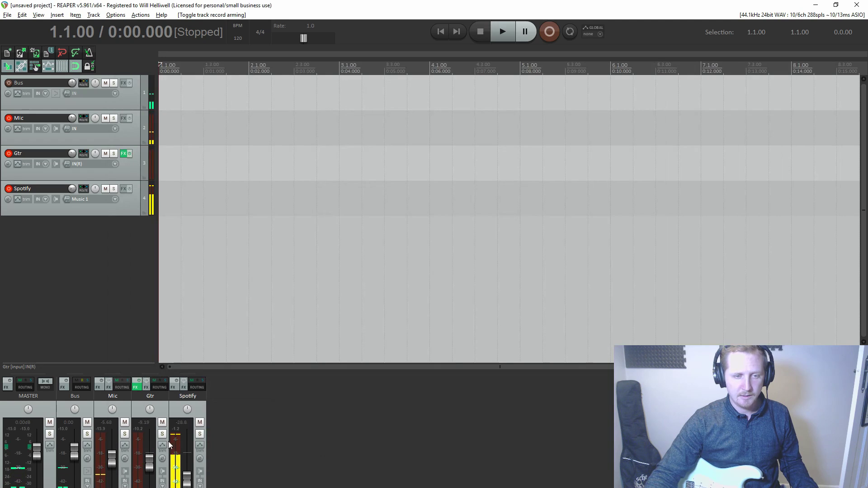
Adjust the volume faders of the Spotify and Gtr tracks, pause the Spotify playback and return to REAPER.
drag(187, 475, 150, 432)
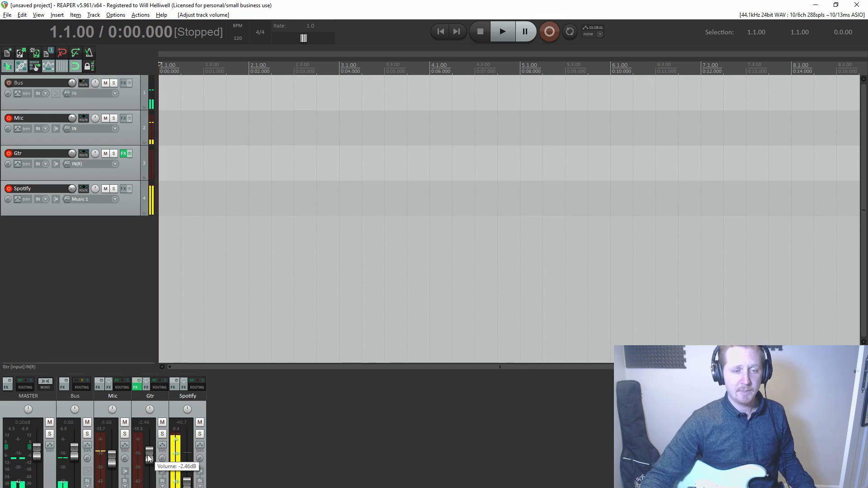
drag(148, 454, 187, 472)
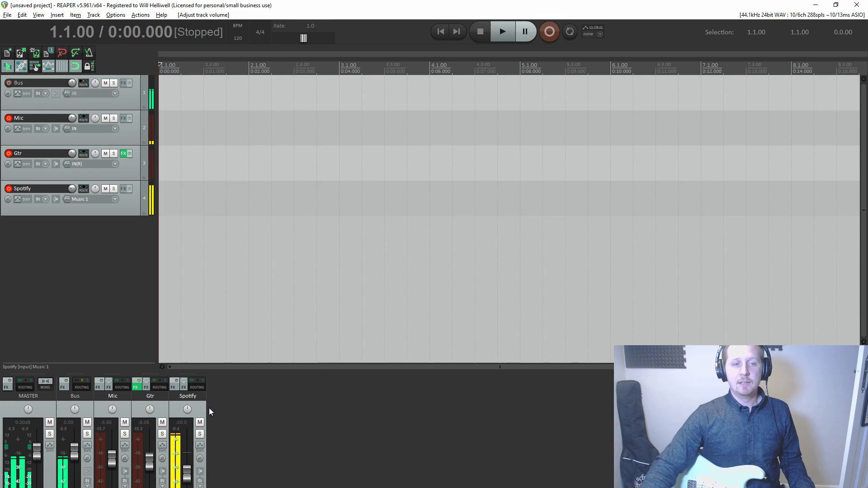
key(alt+Tab)
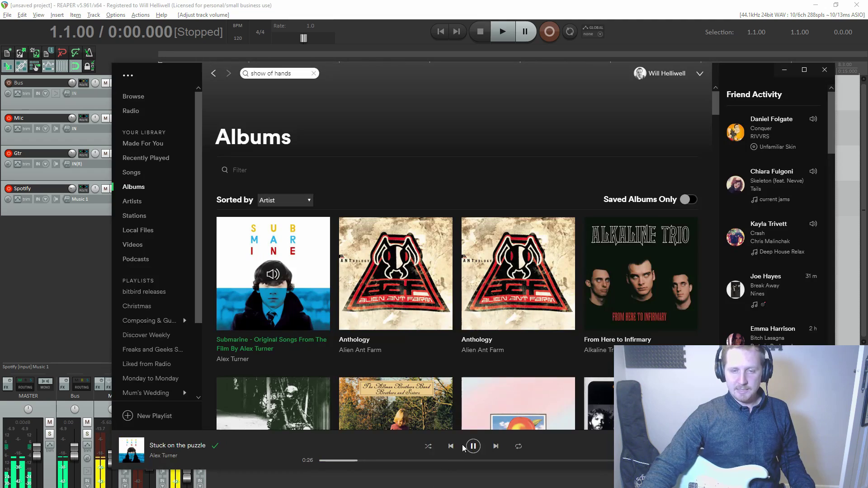
click(61, 270)
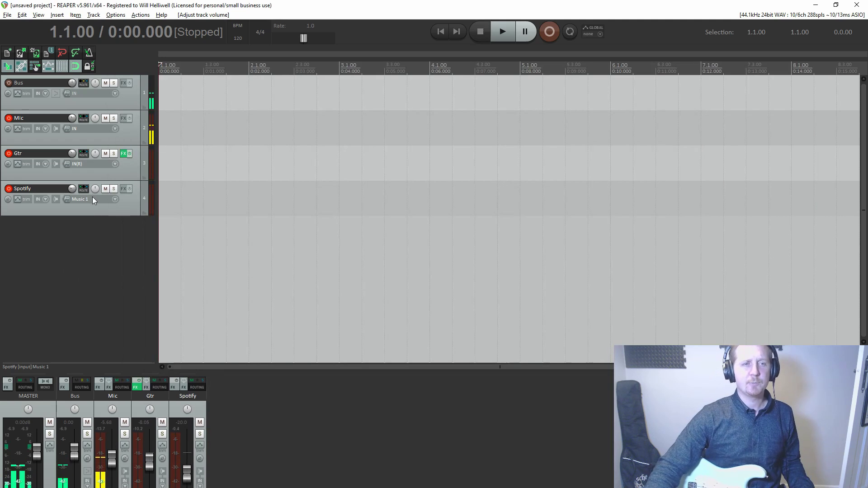
Review the mono input channels available for the Spotify track without changing its input.
click(114, 199)
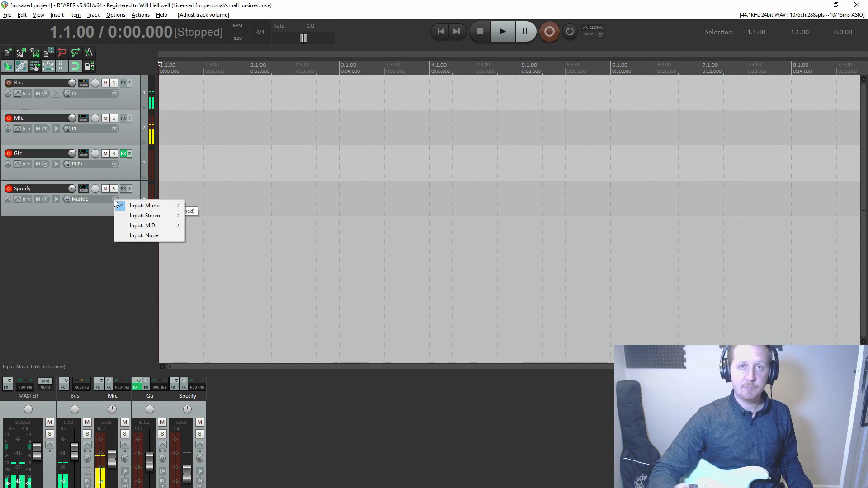
mouse_move(139, 207)
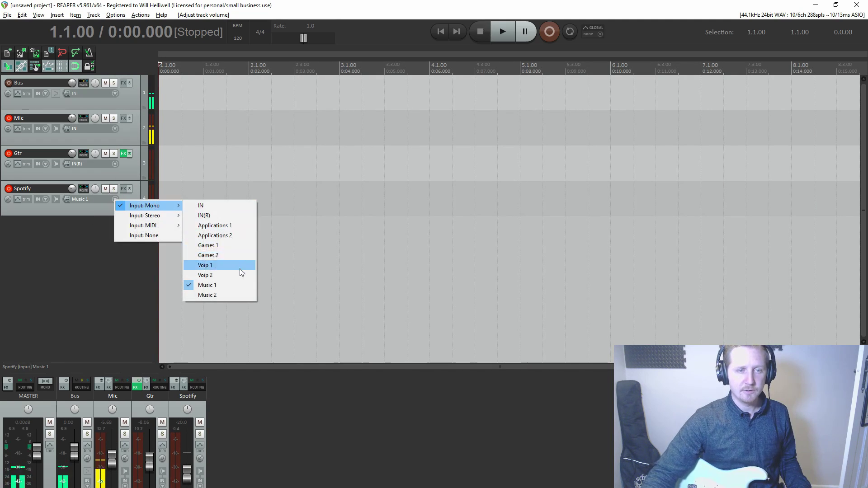
click(122, 287)
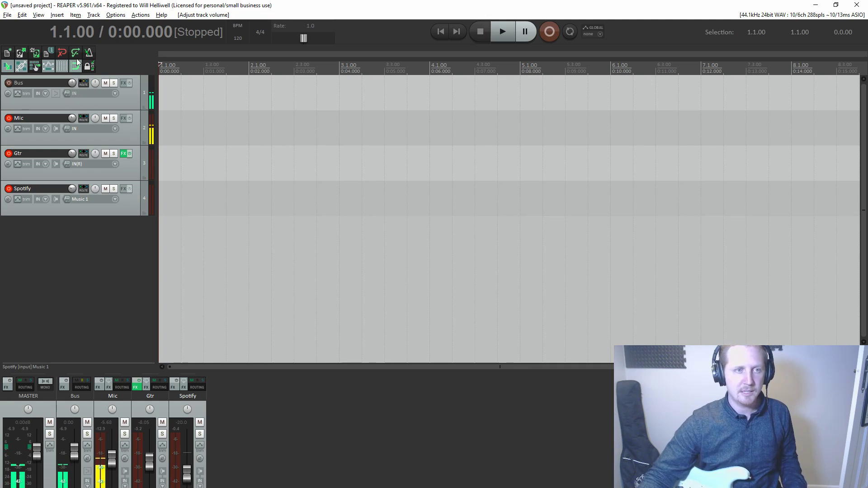
Add the ReaPitch (Cockos) VST plugin to the Mic track and try a full-range shift of 9.70 semitones.
click(124, 119)
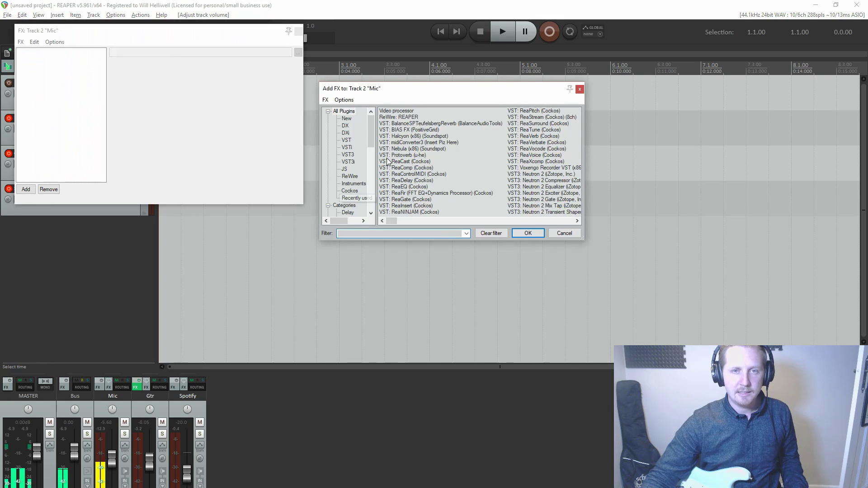
double_click(540, 110)
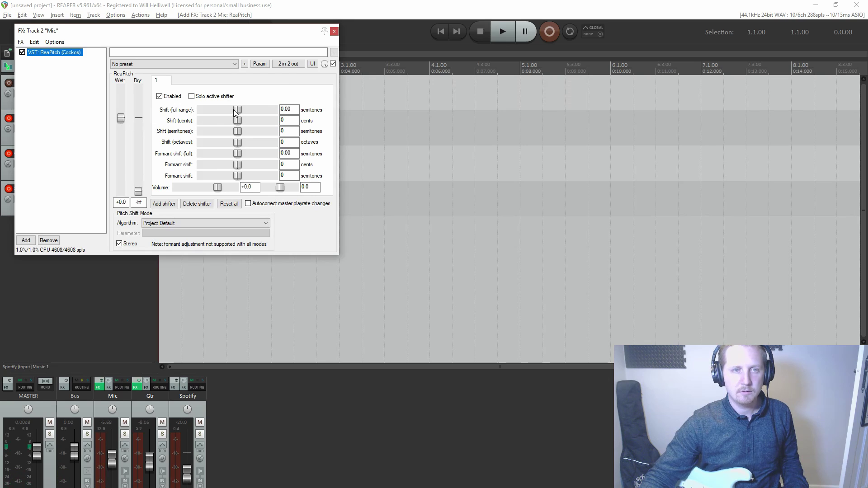
drag(238, 109, 250, 113)
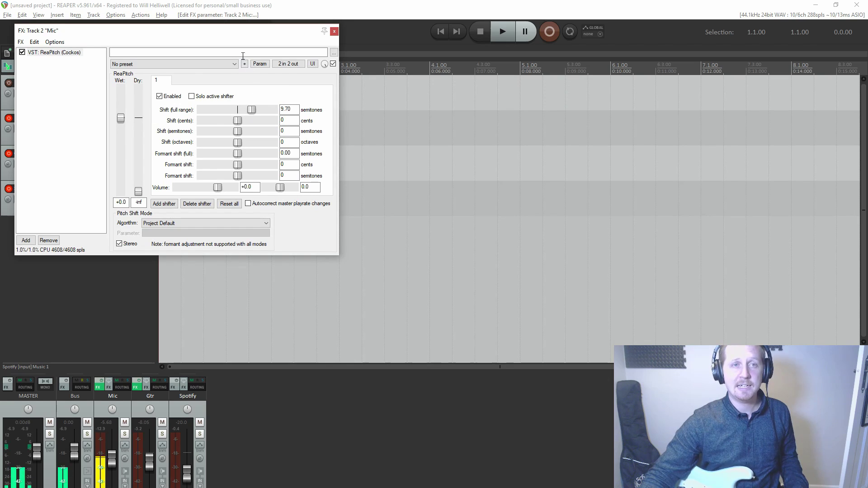
drag(232, 33, 320, 60)
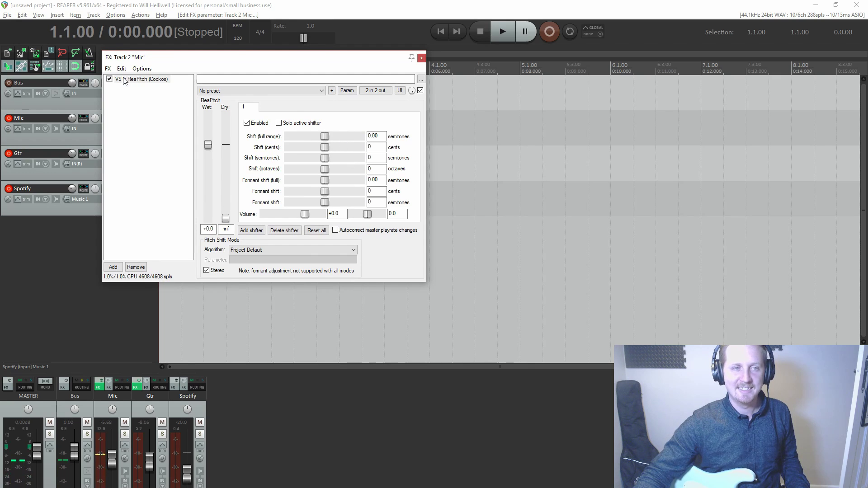
Remove ReaPitch from the Mic track and close the effects window.
click(141, 83)
click(136, 267)
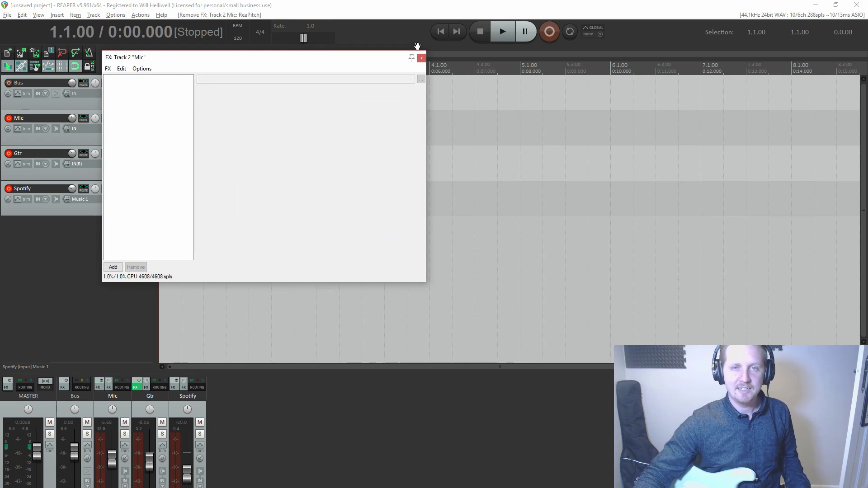
click(421, 58)
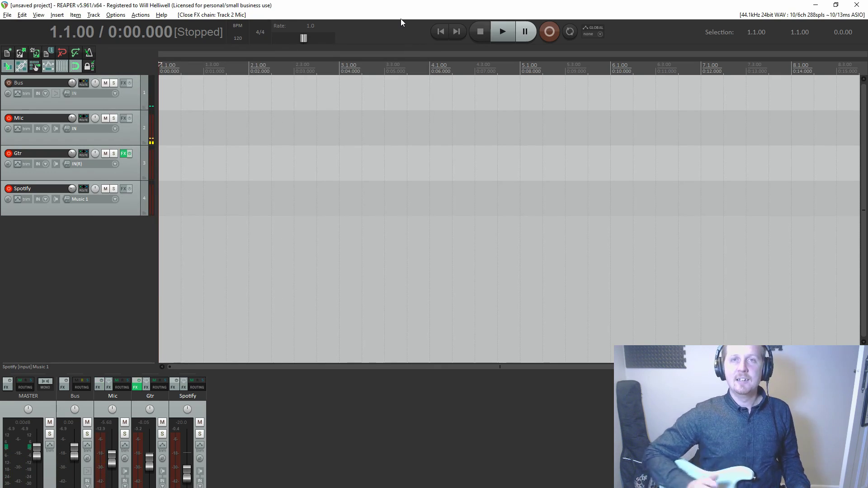